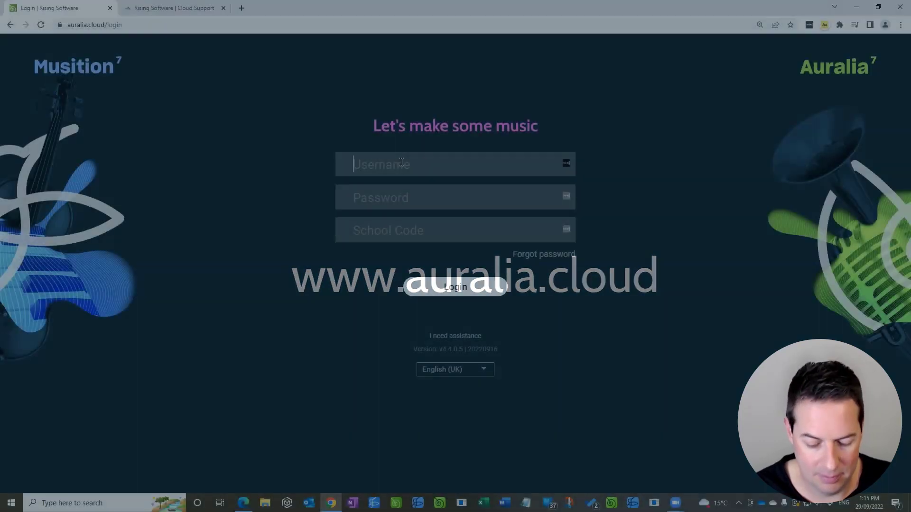
pyautogui.write('tim')
# Log in with the school's username, password and school code to reach the Admin dashboard.
pyautogui.press('Tab')
pyautogui.write('••')
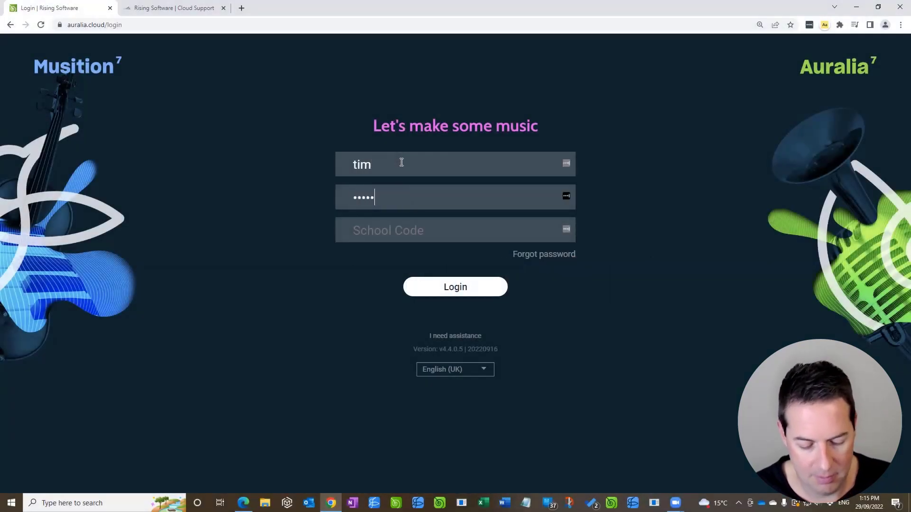
pyautogui.press('Tab')
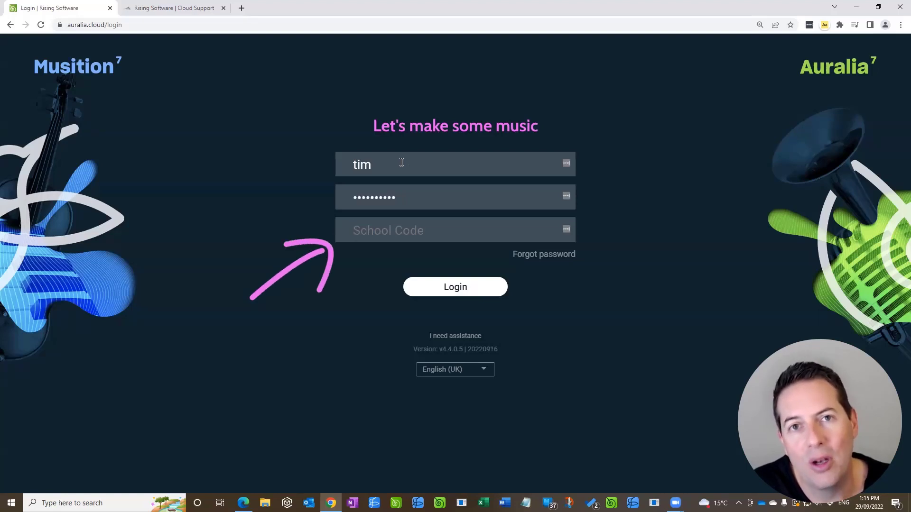
pyautogui.write('schoolcd')
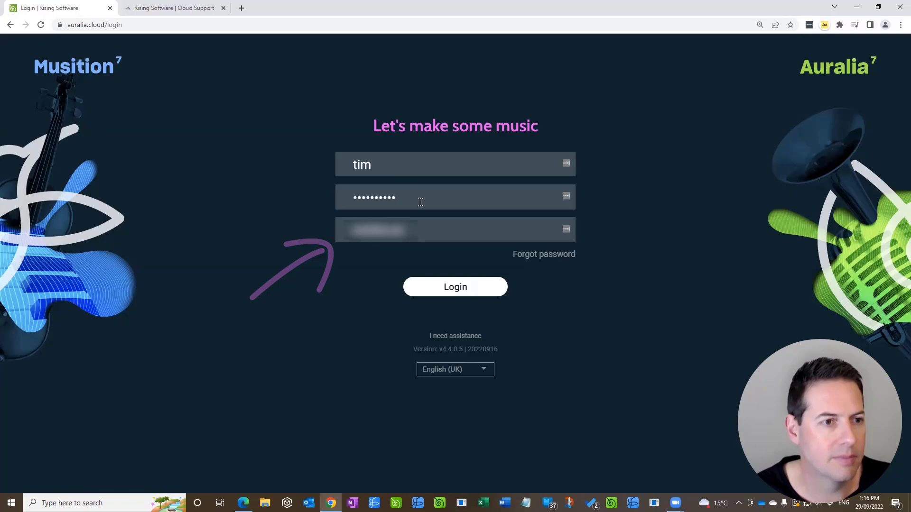
pyautogui.click(454, 287)
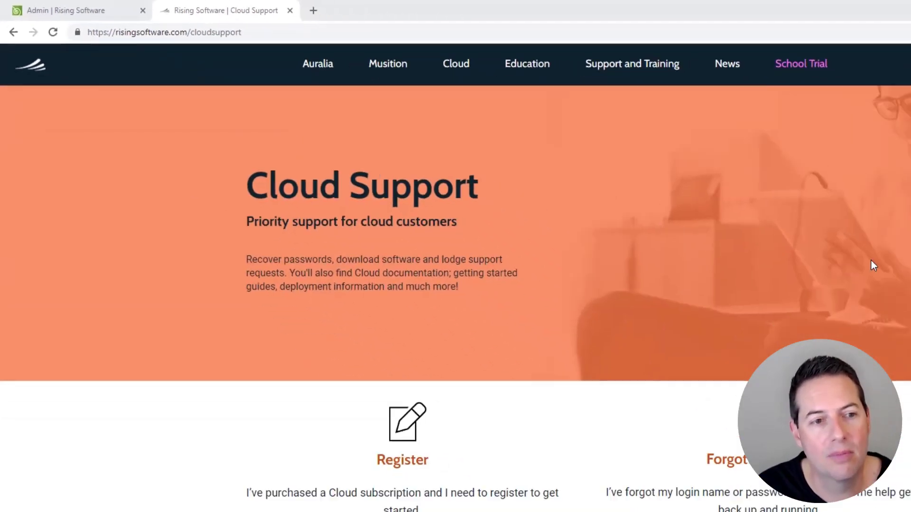
pyautogui.scroll(-2, 698, 238)
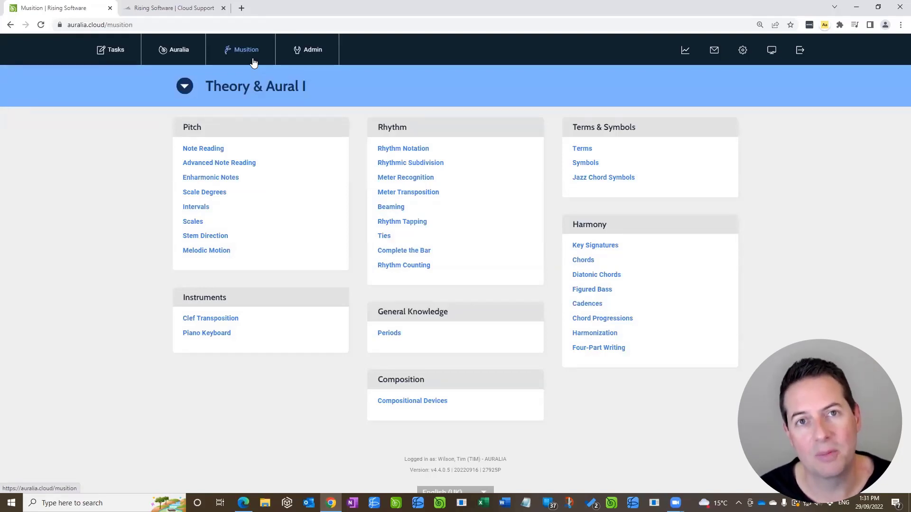
# Switch to the Auralia section's Theory & Aural I aural-training topics.
pyautogui.click(193, 56)
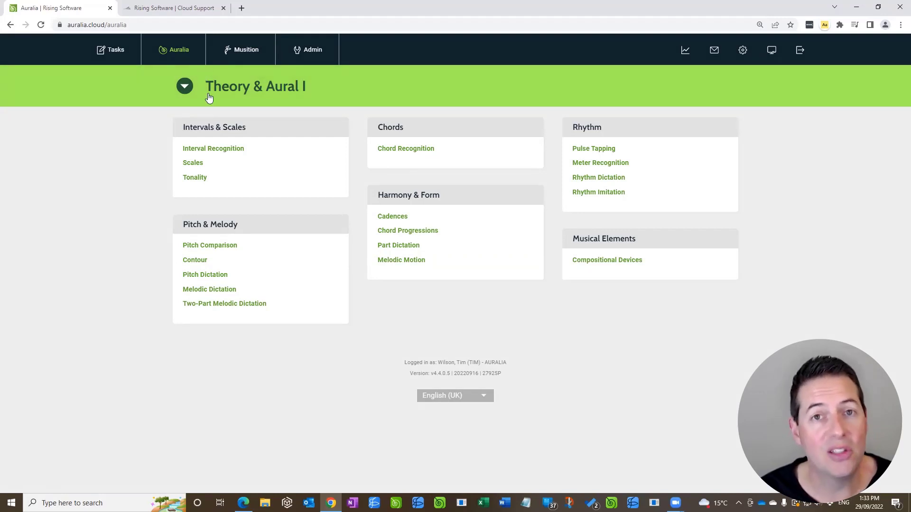
# Preview the Scales introduction and Unit 4.03 lessons, then switch the course to Popular Music.
pyautogui.click(196, 166)
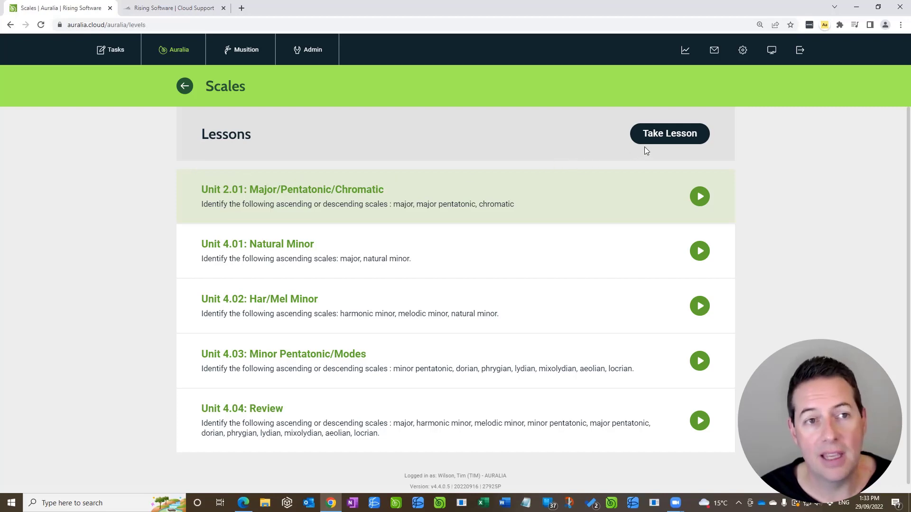
pyautogui.click(665, 140)
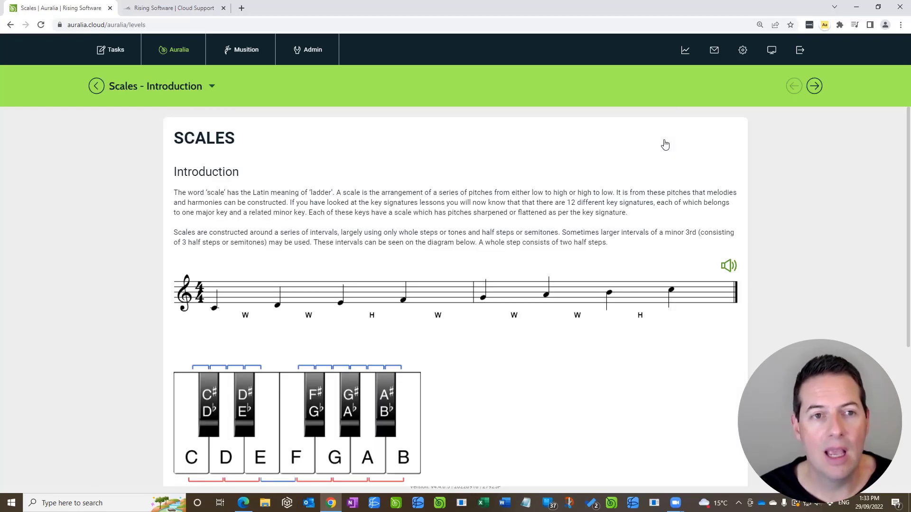
pyautogui.click(96, 86)
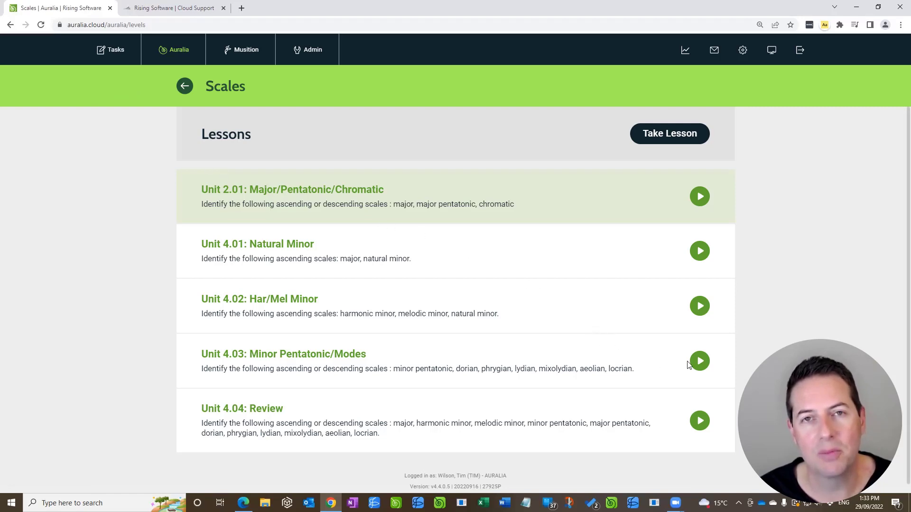
pyautogui.click(699, 362)
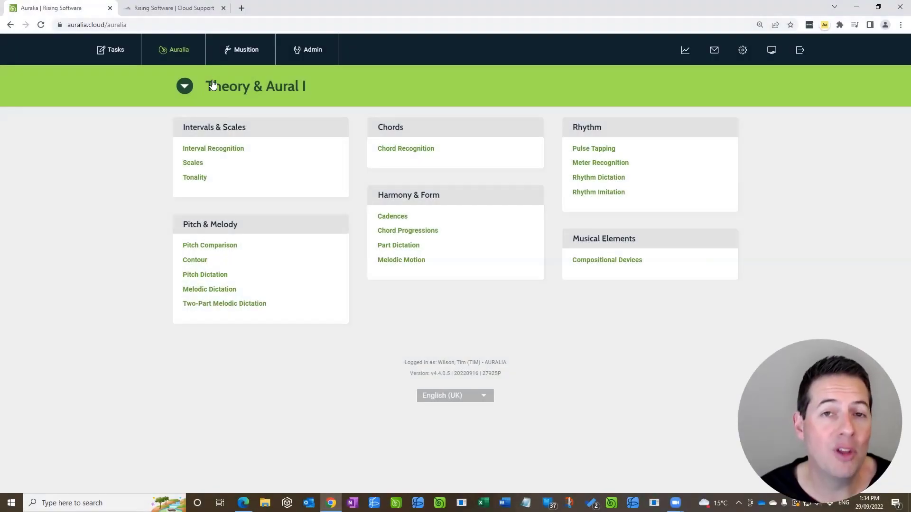
pyautogui.click(219, 90)
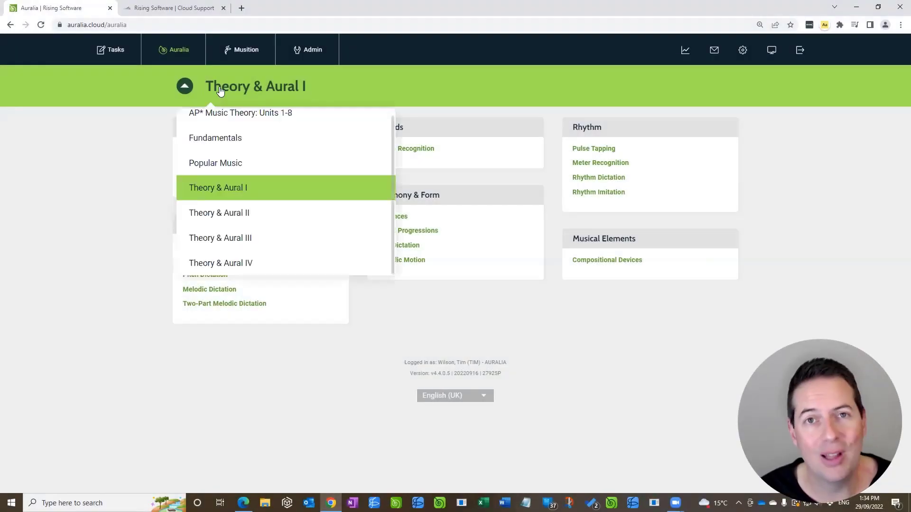
pyautogui.click(283, 165)
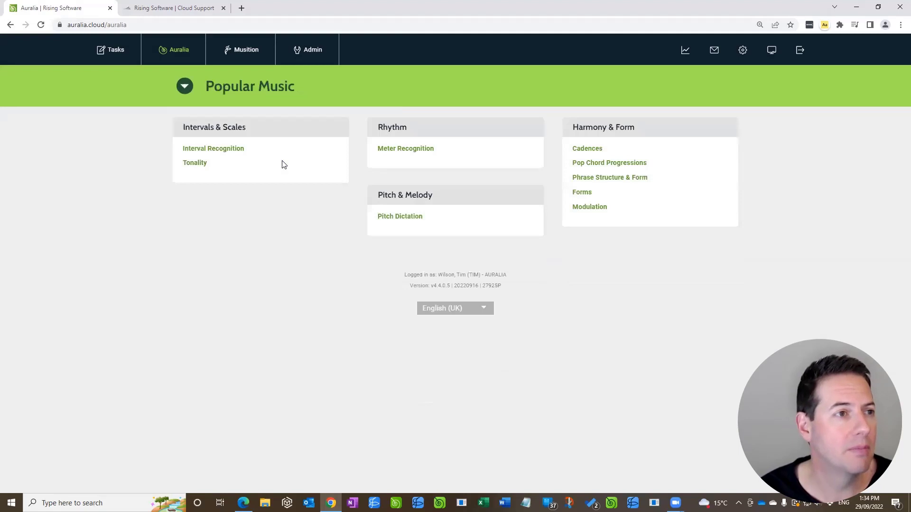
# In Tasks, collapse Popular Music, expand Theory & Aural I and view Unit 03.02: Melodic Dictation.
pyautogui.click(133, 49)
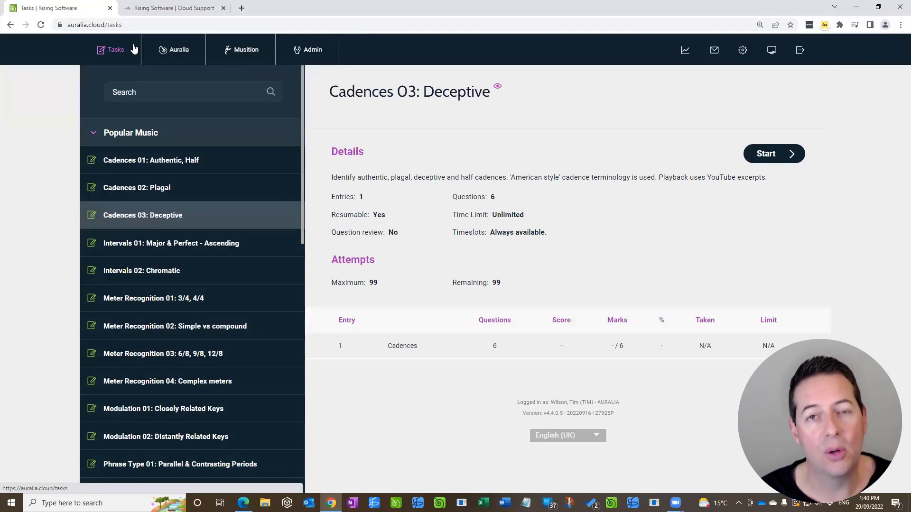
pyautogui.click(158, 92)
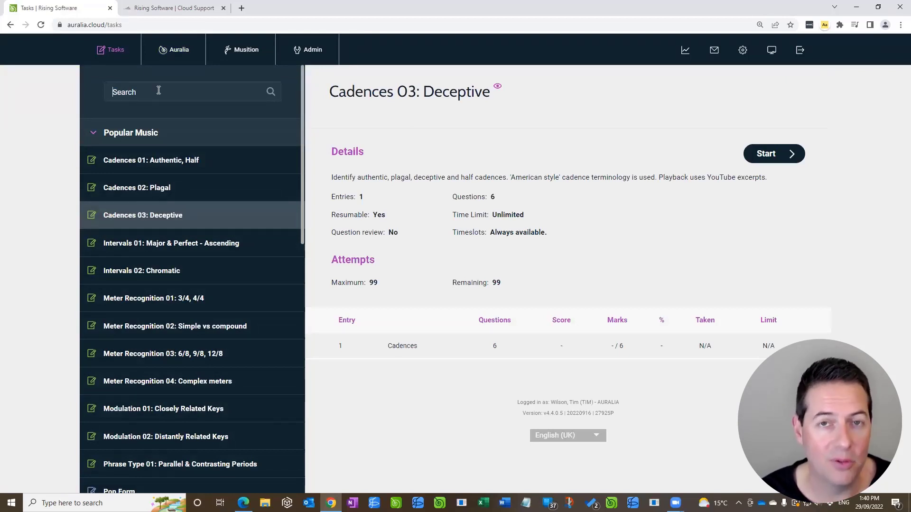
pyautogui.click(97, 136)
pyautogui.click(94, 165)
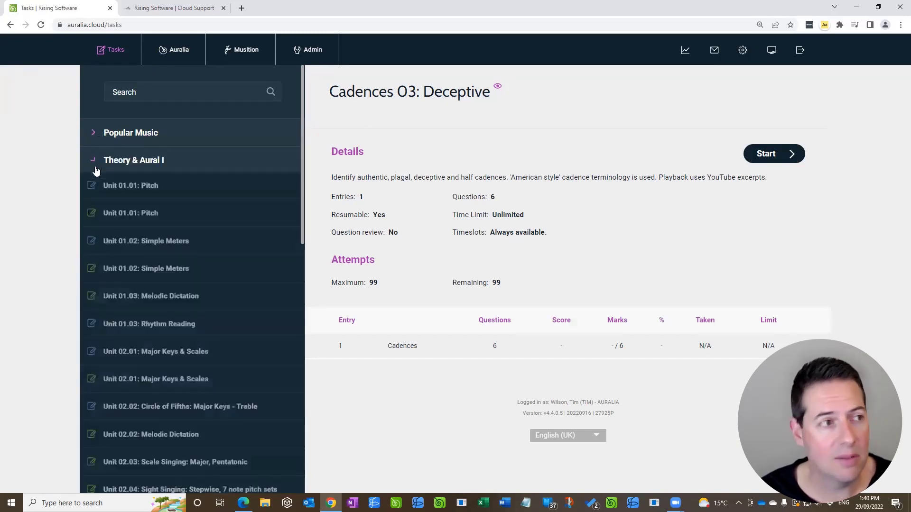
pyautogui.scroll(-5, 301, 171)
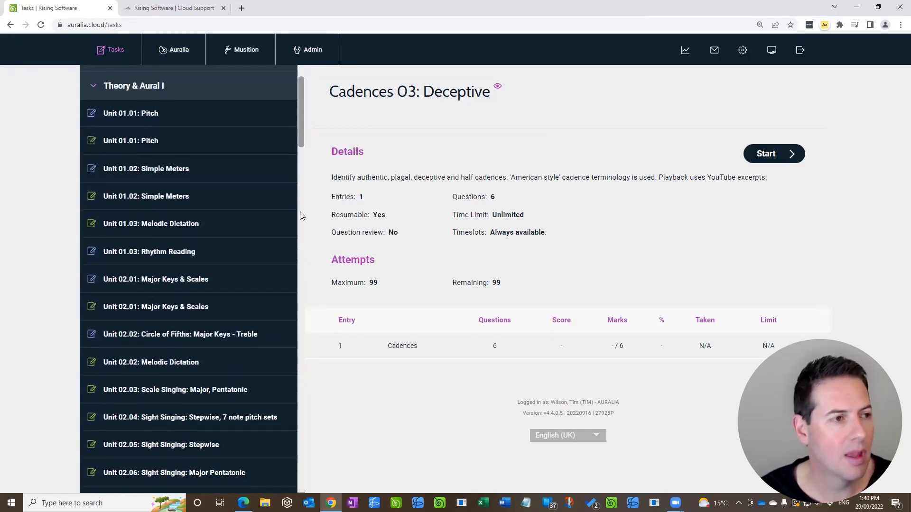
pyautogui.scroll(-1, 299, 331)
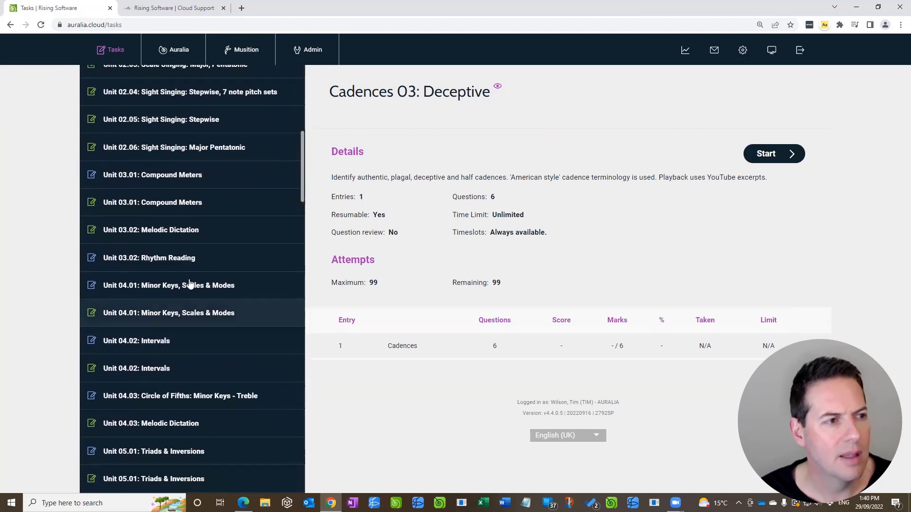
pyautogui.click(167, 231)
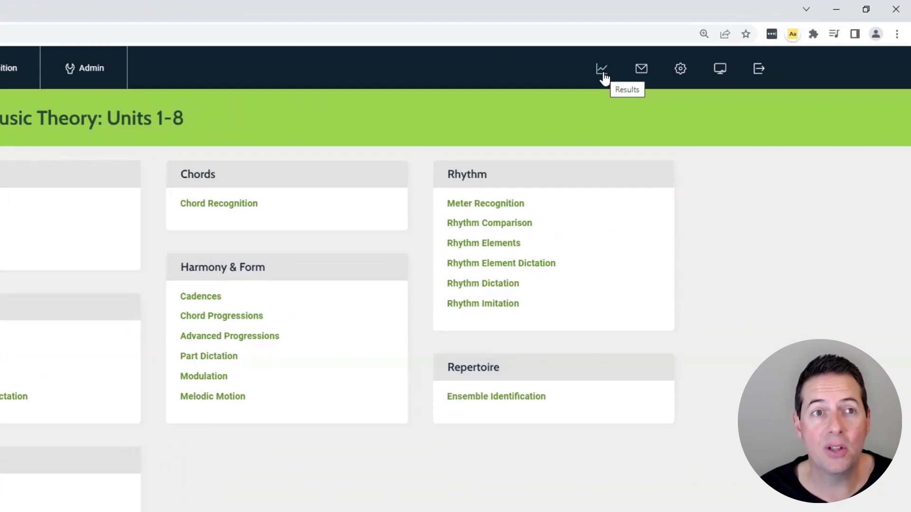
# Review practice results and messages, then bring up the account Settings page.
pyautogui.click(603, 77)
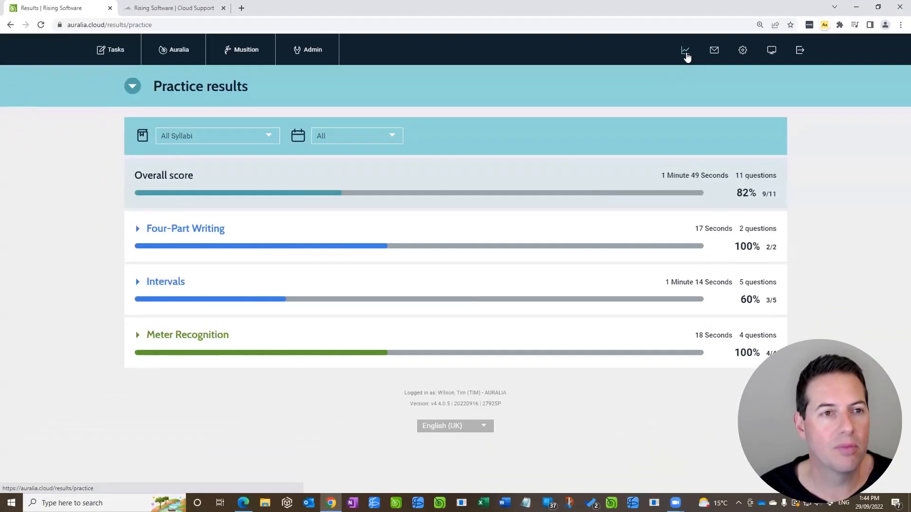
pyautogui.click(714, 51)
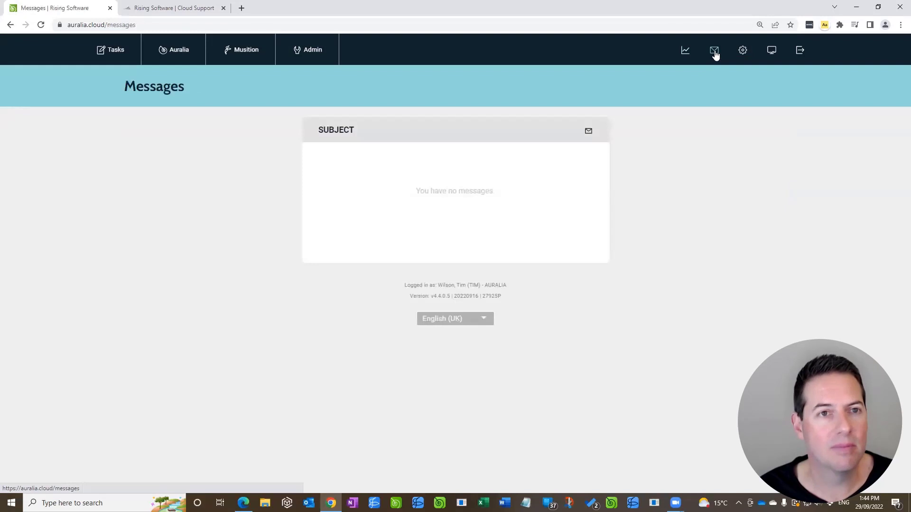
pyautogui.click(744, 55)
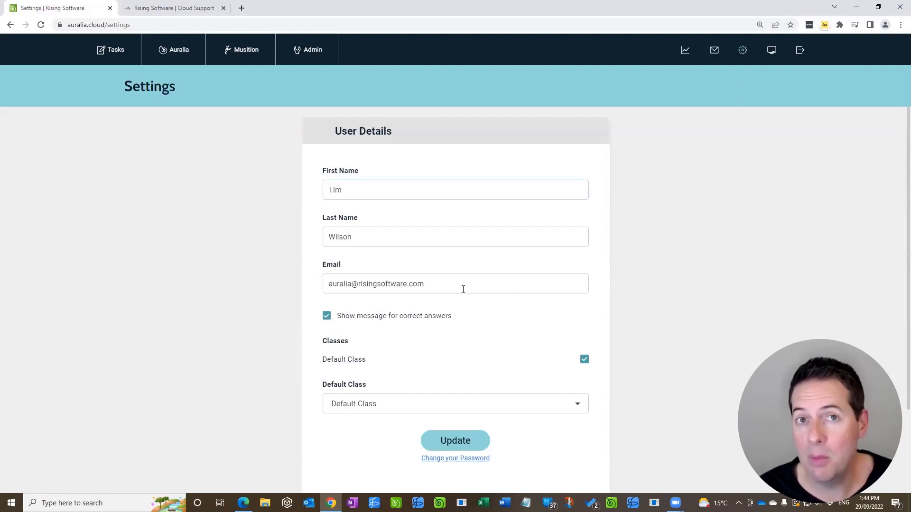
pyautogui.scroll(-1, 526, 359)
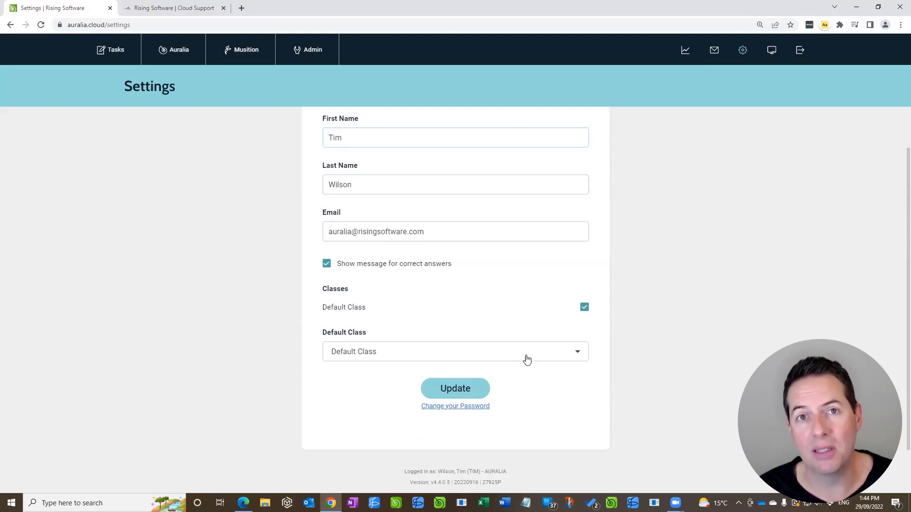
pyautogui.scroll(-1, 526, 359)
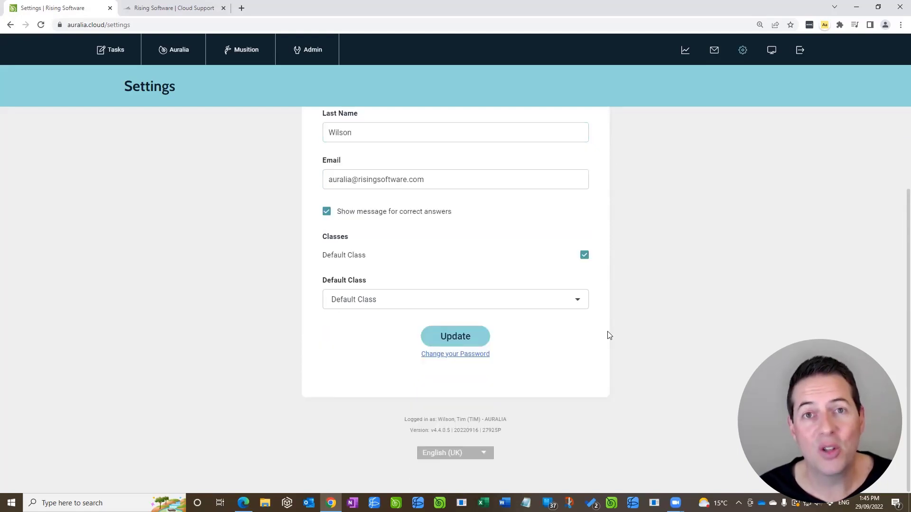
# Open the desktop launch page and enable 3/4 time, half and quarter notes for rhythm dictation.
pyautogui.click(771, 50)
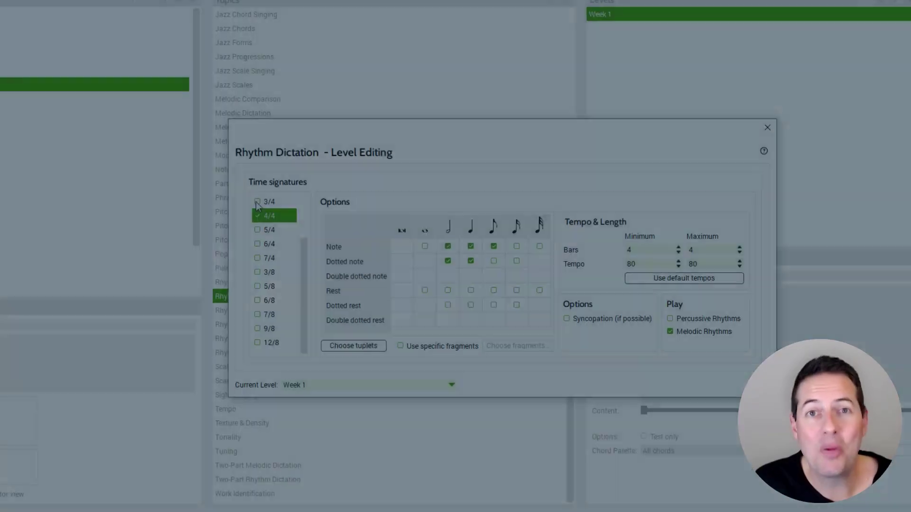
pyautogui.click(257, 202)
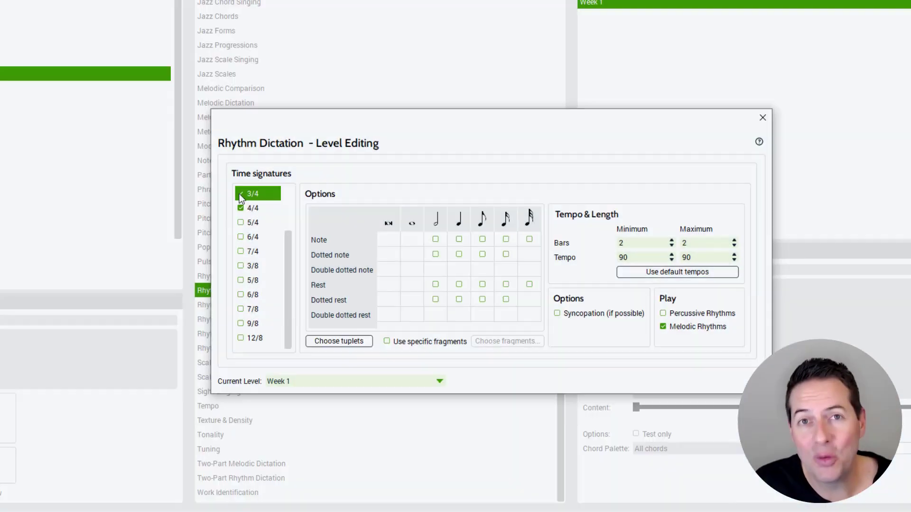
pyautogui.click(416, 228)
pyautogui.click(441, 228)
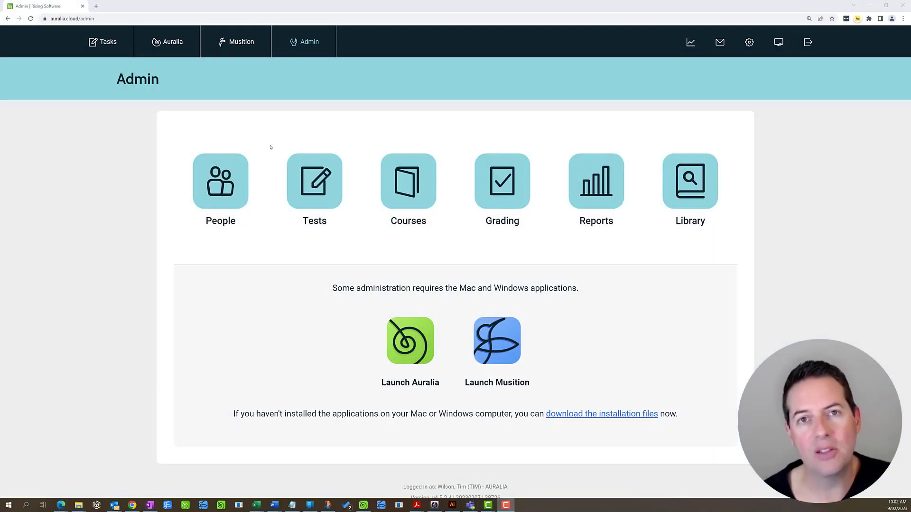
# Under People, add class MUSIC101 with default practice syllabi and test settings, and save it.
pyautogui.click(241, 168)
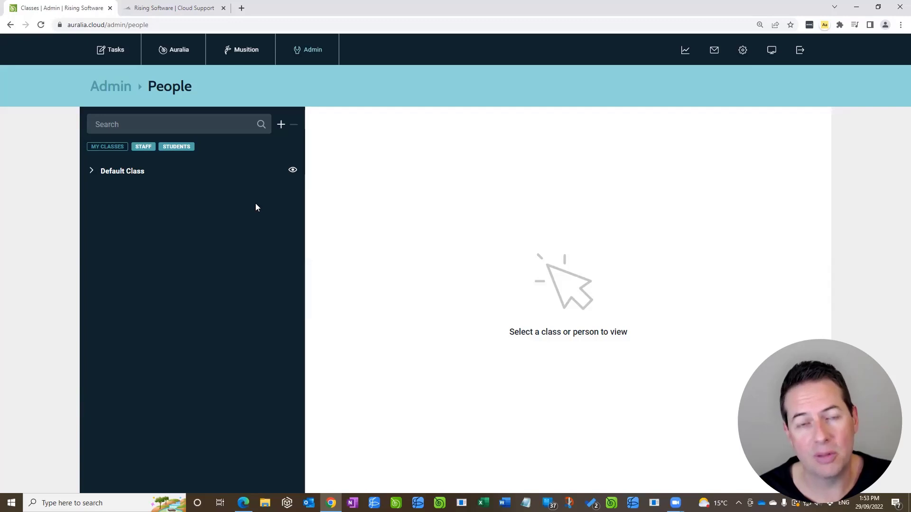
pyautogui.click(281, 127)
pyautogui.click(259, 155)
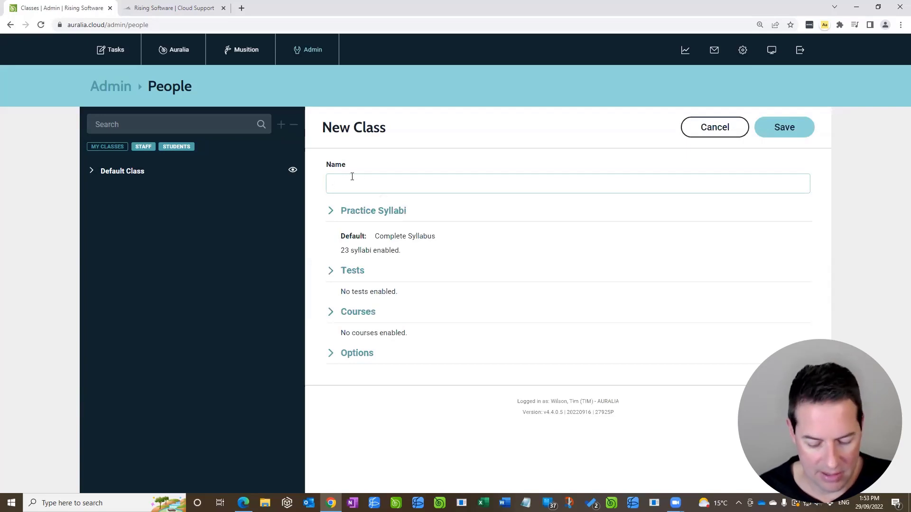
pyautogui.write('SIC10')
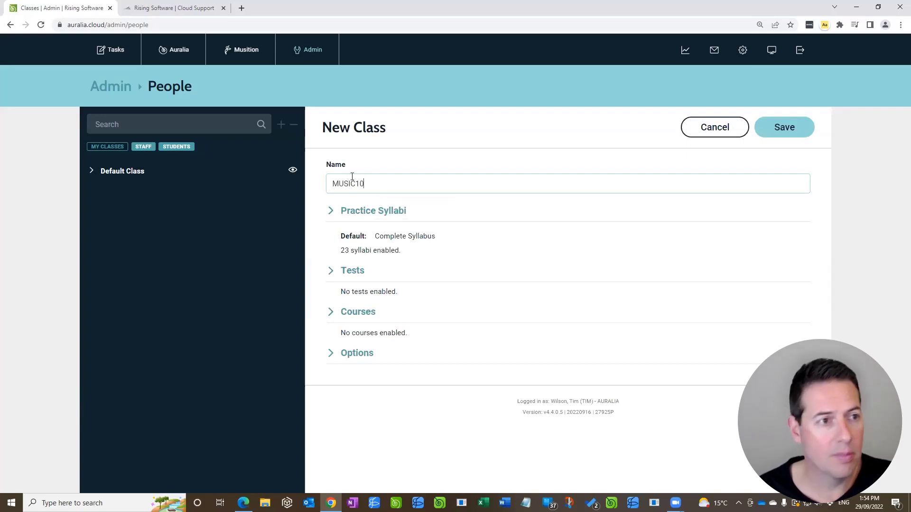
pyautogui.write('1')
pyautogui.click(331, 211)
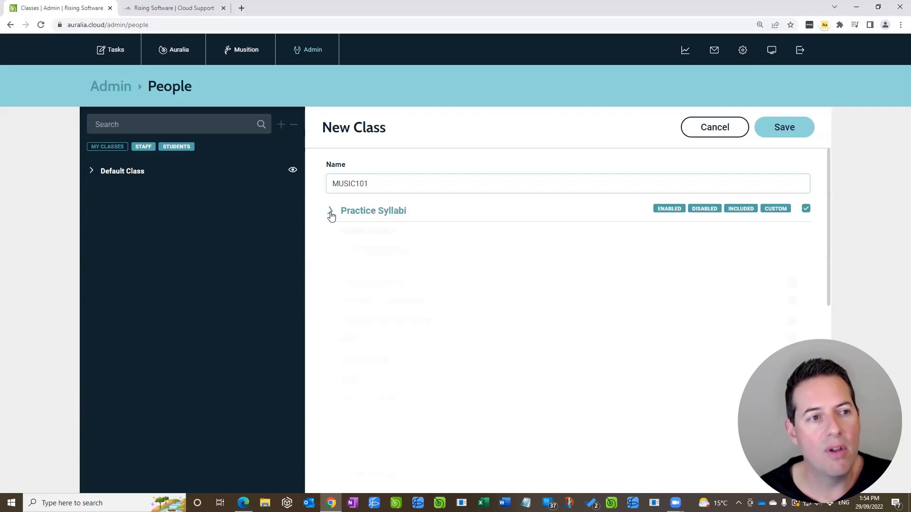
pyautogui.click(329, 213)
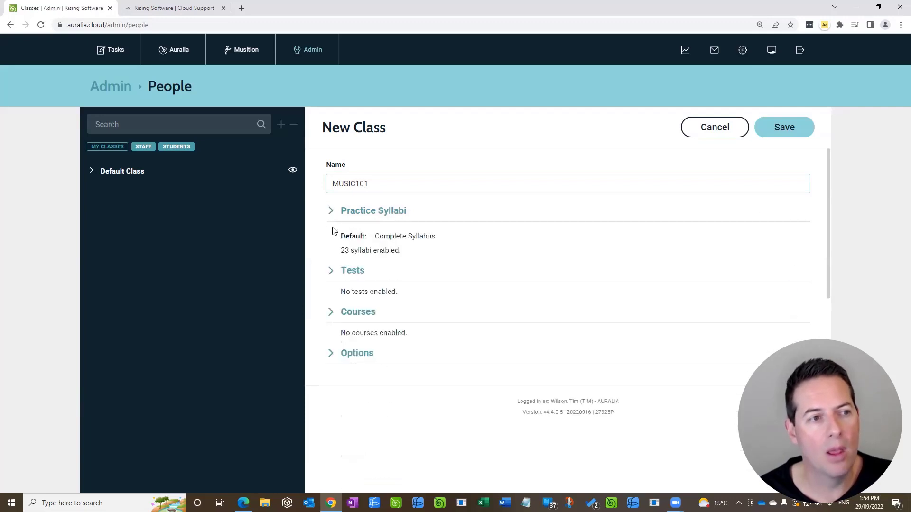
pyautogui.click(330, 272)
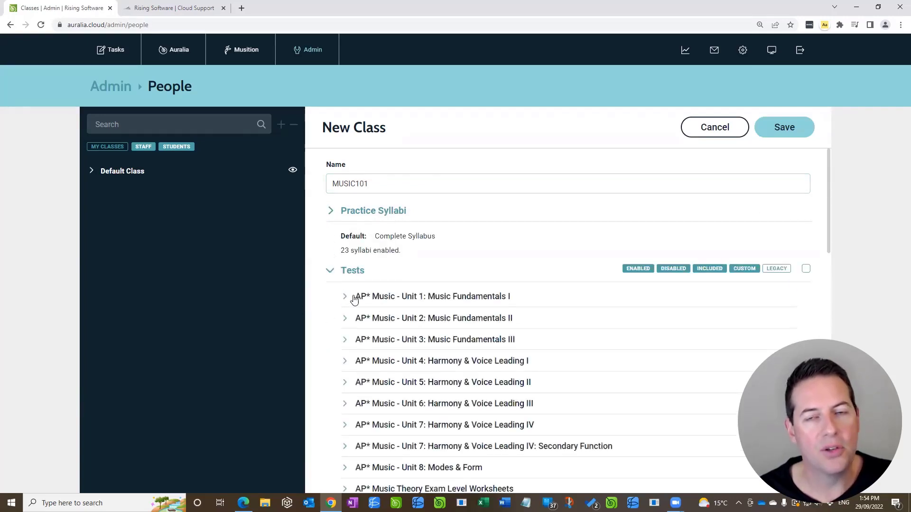
pyautogui.click(329, 272)
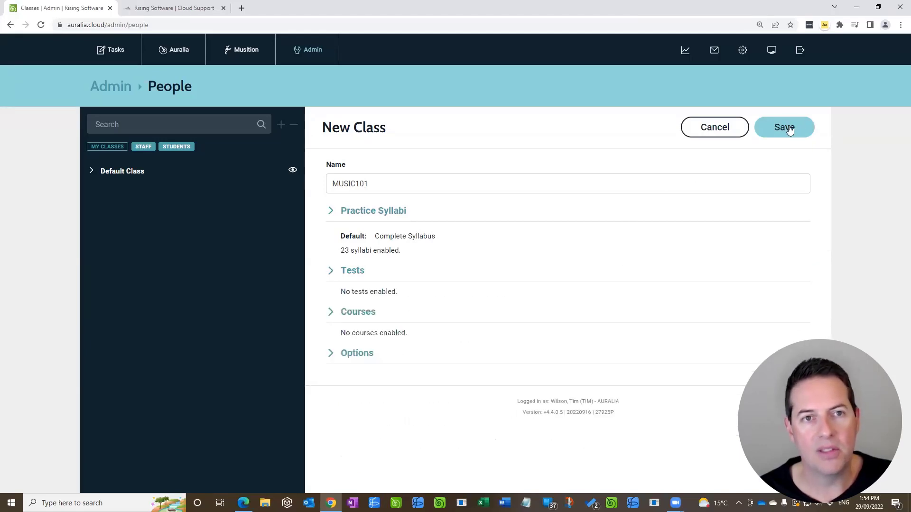
pyautogui.click(789, 130)
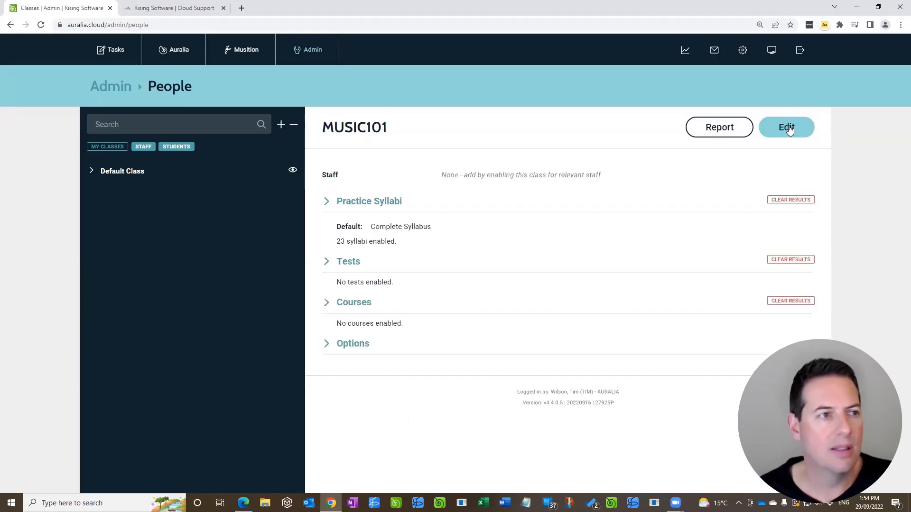
# Begin a new class for MUSIC201 from the add menu.
pyautogui.click(280, 127)
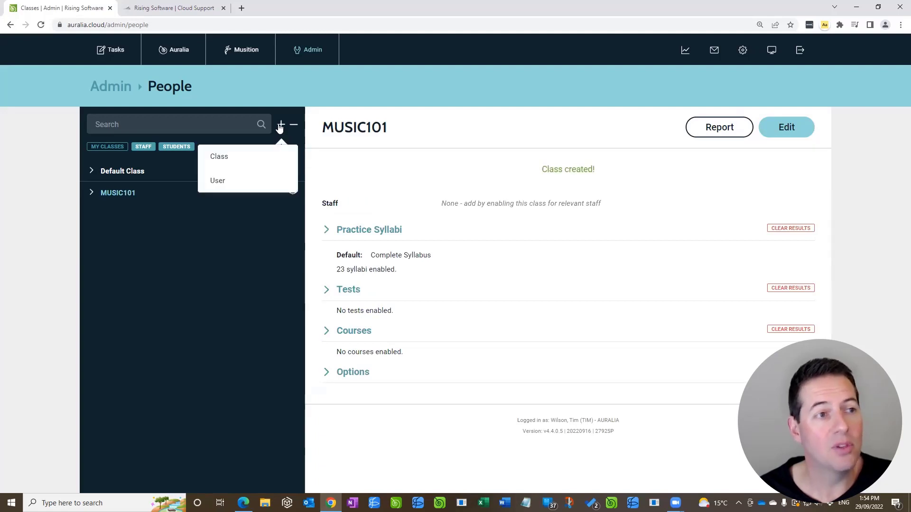
pyautogui.click(274, 155)
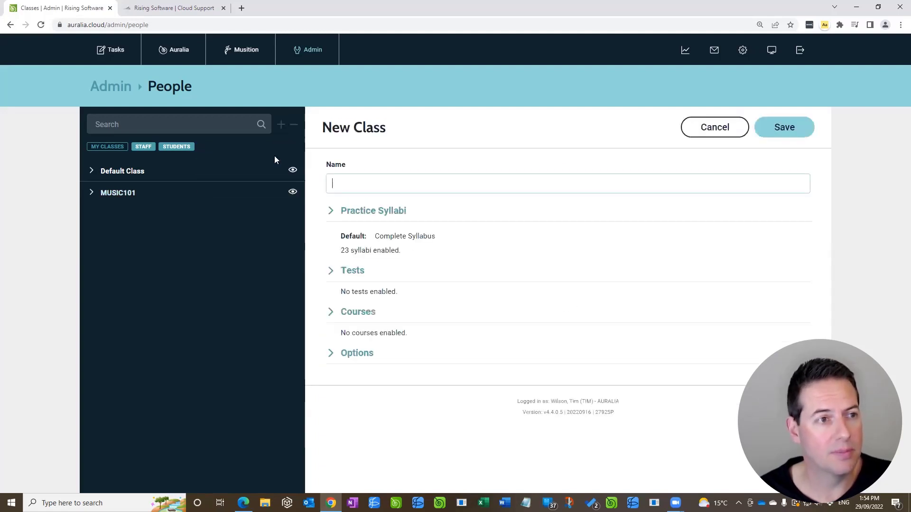
pyautogui.write('MUSIC2')
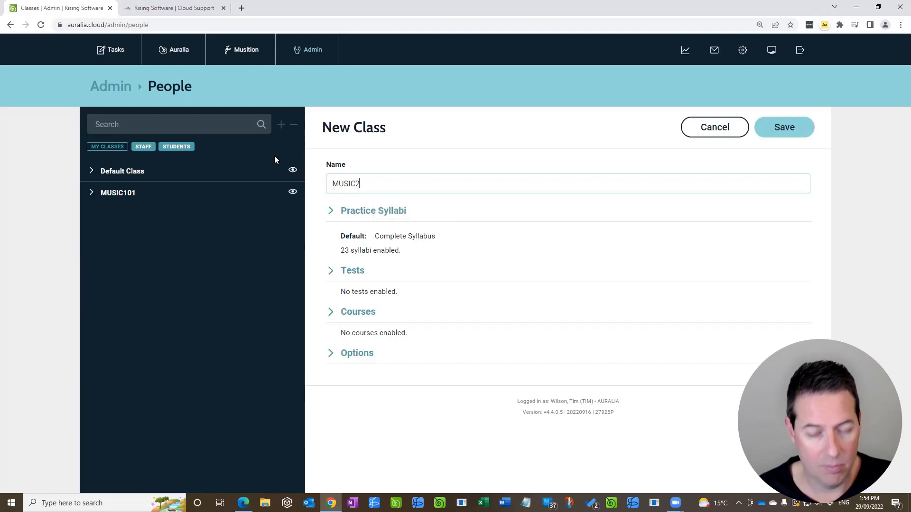
pyautogui.write('01')
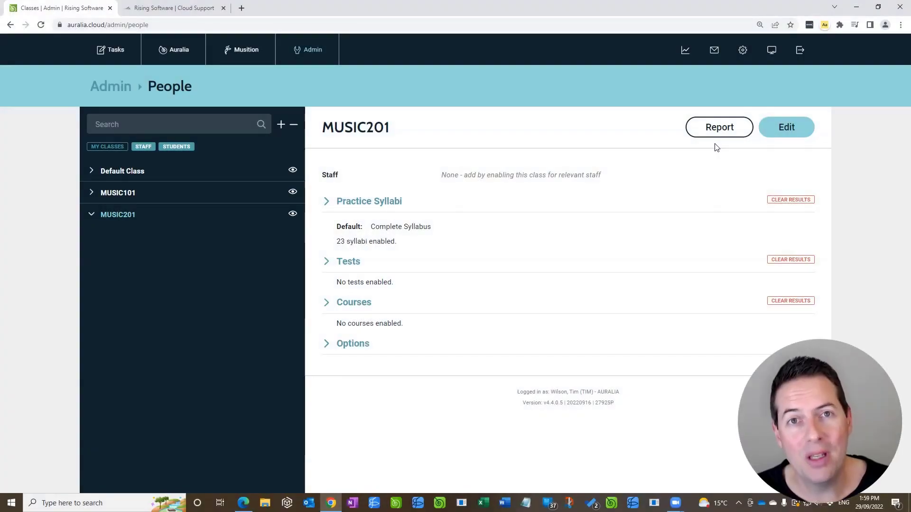
# Add a new user with login SALLY, first name SALLY and last name W.
pyautogui.click(281, 125)
pyautogui.click(280, 179)
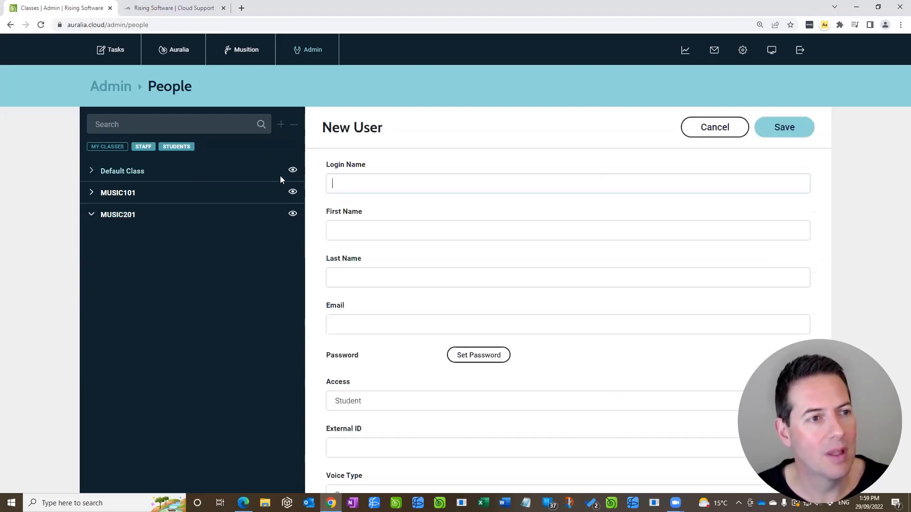
pyautogui.write('SALLY')
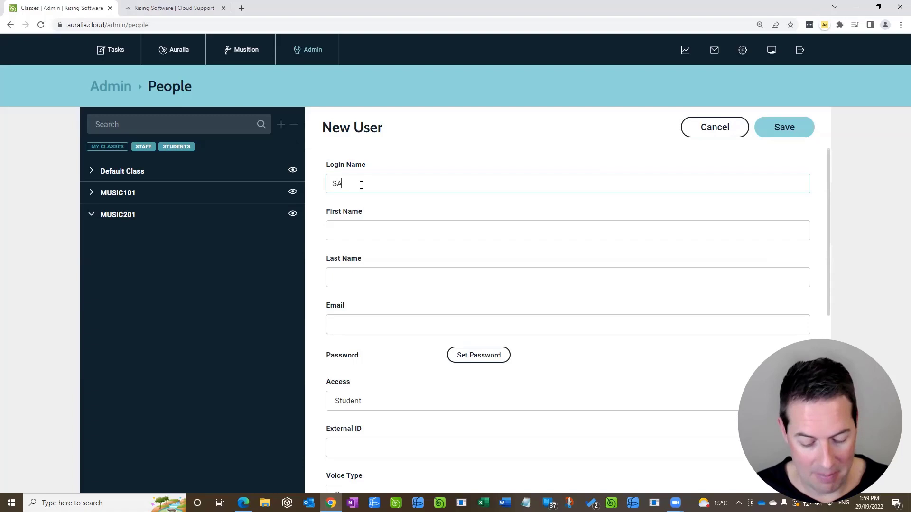
pyautogui.press('Tab')
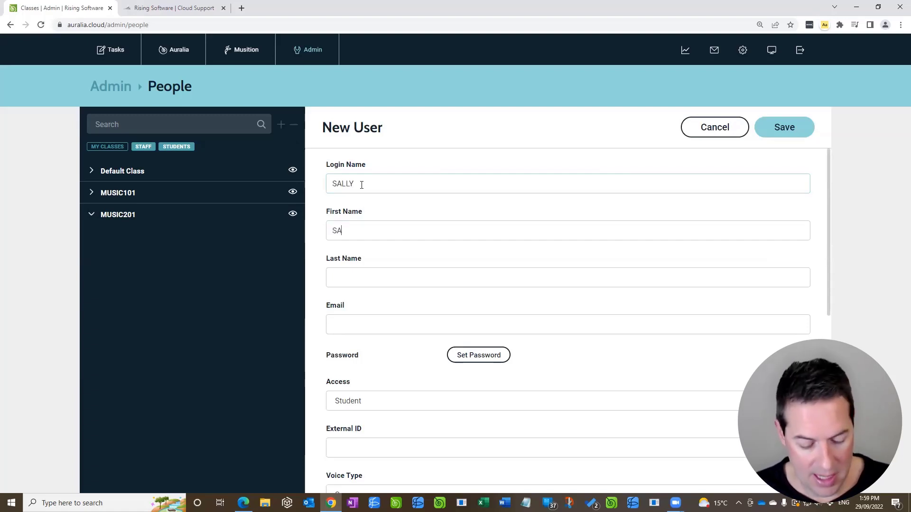
pyautogui.write('LLY')
pyautogui.press('Tab')
pyautogui.write('W')
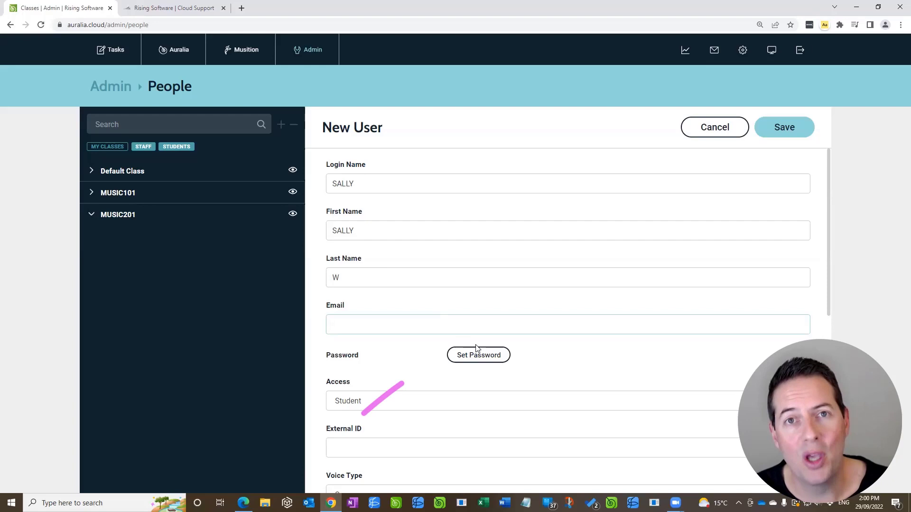
pyautogui.moveTo(362, 414)
pyautogui.mouseDown()
pyautogui.moveTo(438, 365)
pyautogui.moveTo(430, 408)
pyautogui.mouseUp()
# Enter and confirm a password for SALLY in the New User form.
pyautogui.click(502, 362)
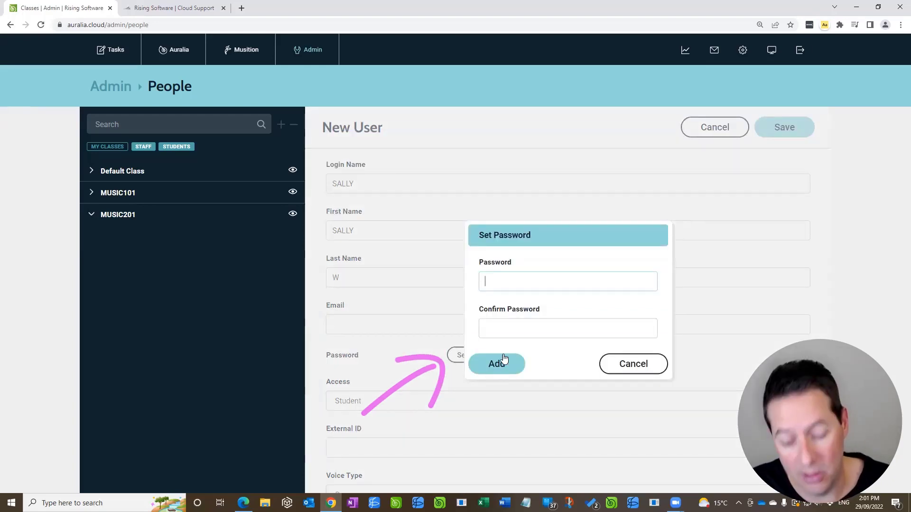
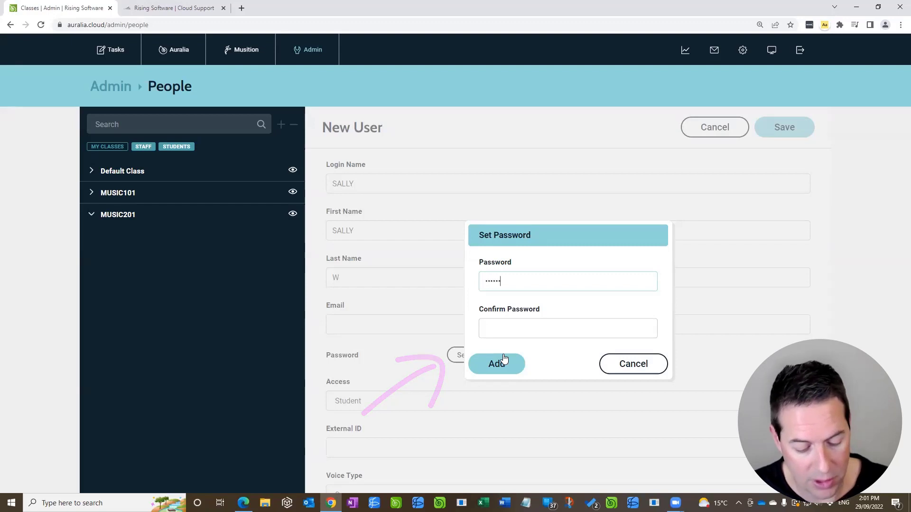
pyautogui.press('Tab')
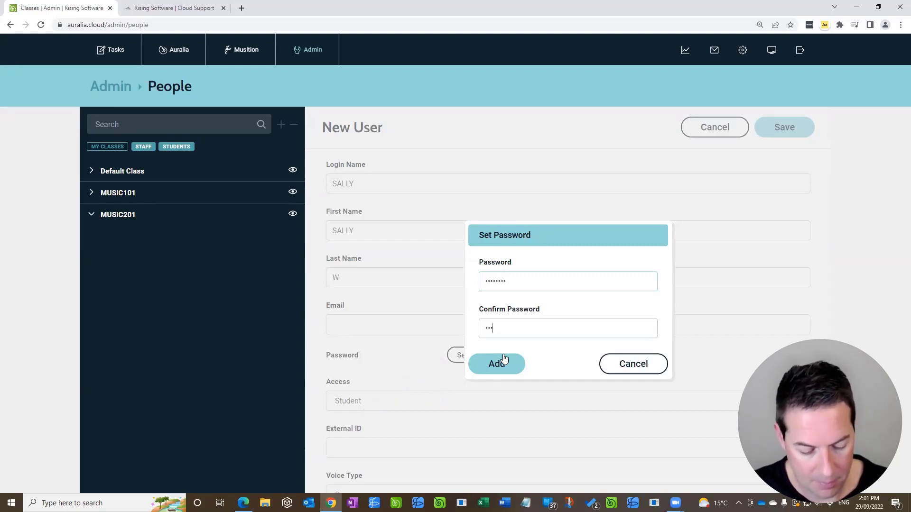
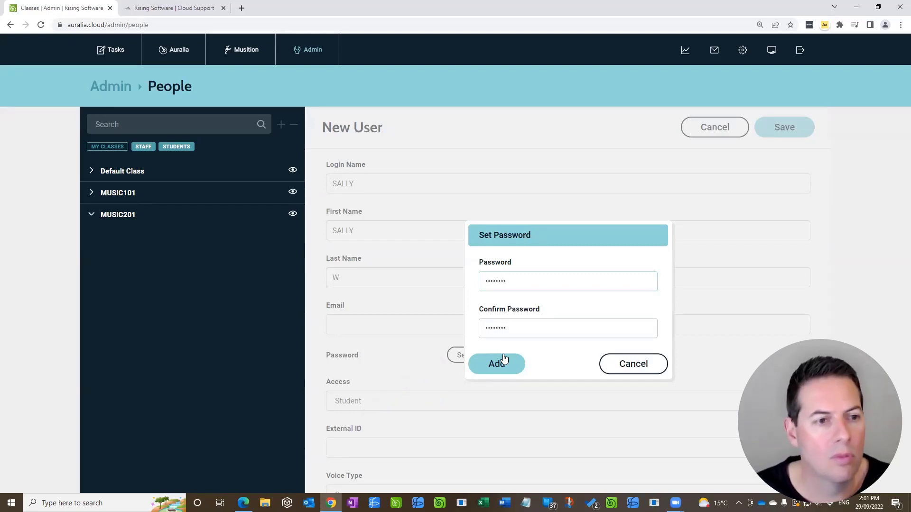
pyautogui.click(497, 365)
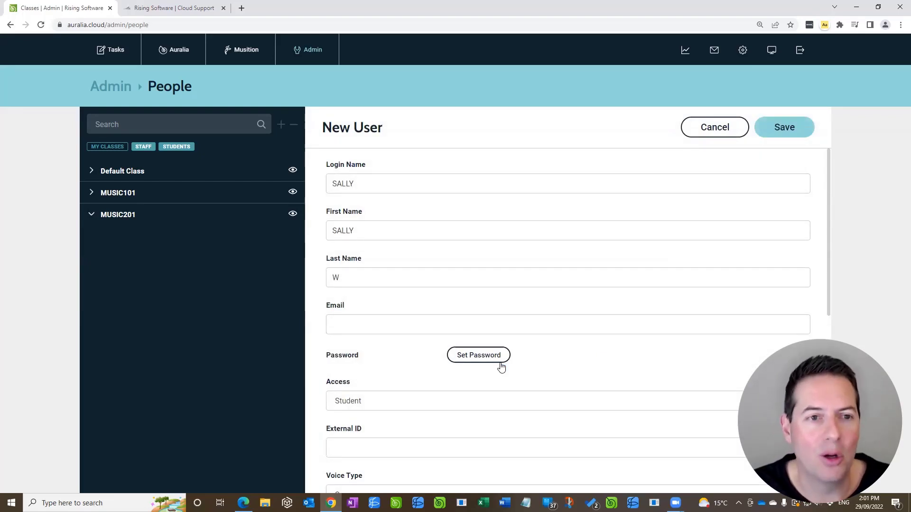
pyautogui.scroll(-2, 565, 361)
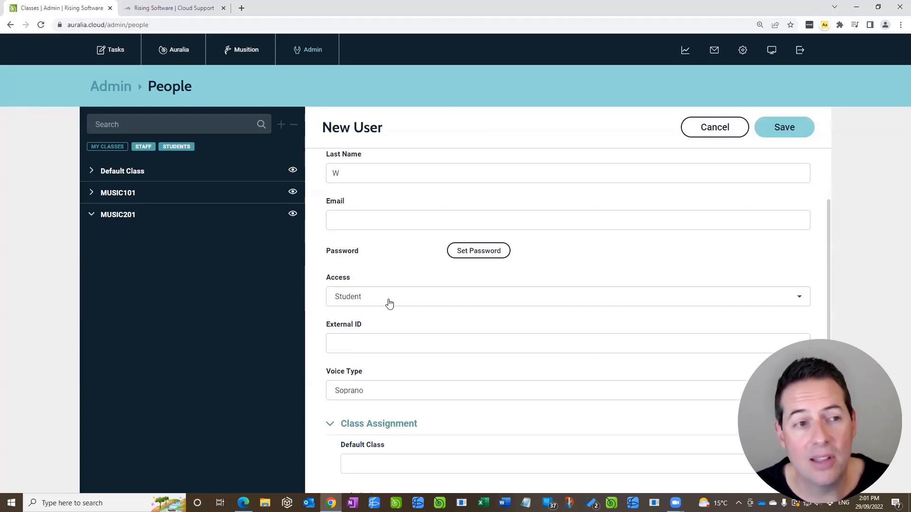
# Keep SALLY's access level as Student and her voice type as Soprano.
pyautogui.click(388, 302)
pyautogui.click(360, 315)
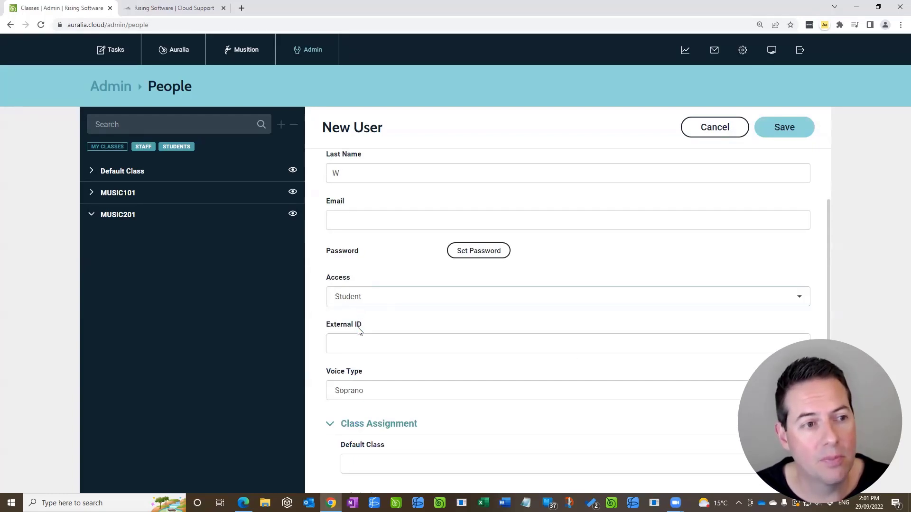
pyautogui.click(402, 394)
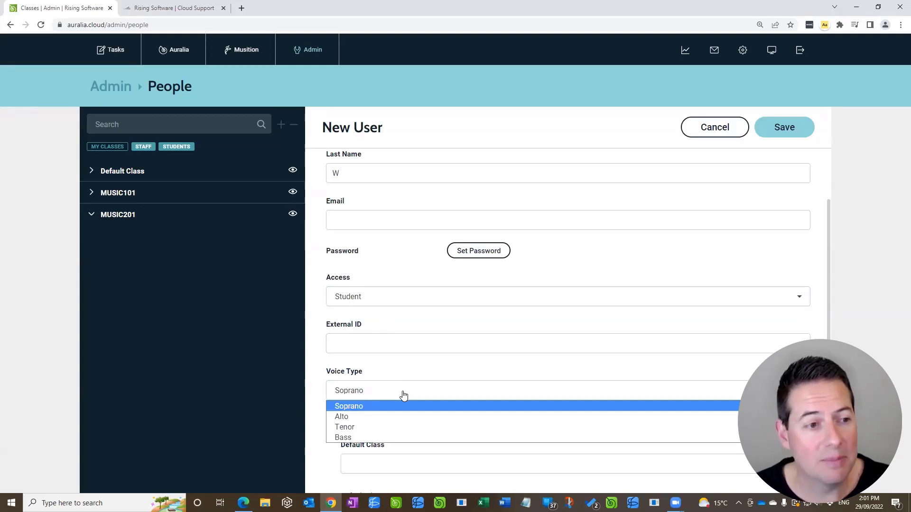
pyautogui.click(403, 395)
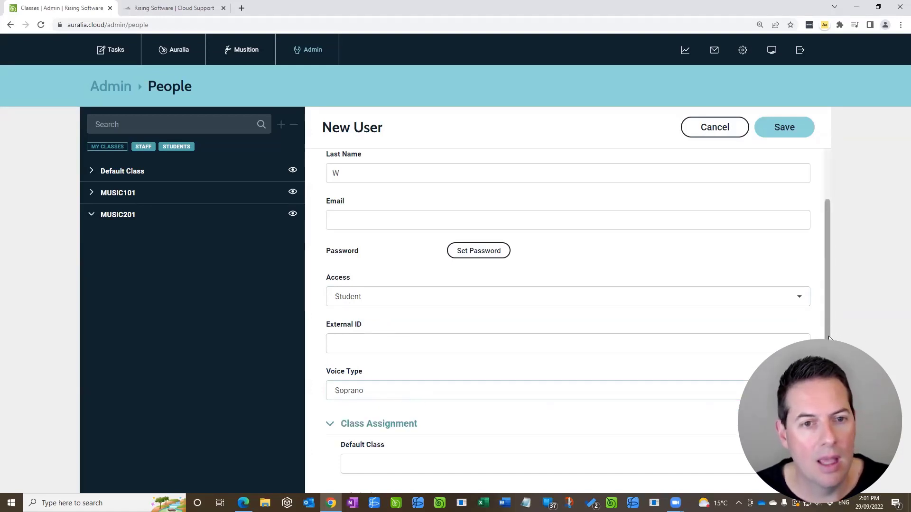
pyautogui.moveTo(829, 338); pyautogui.dragTo(829, 444)
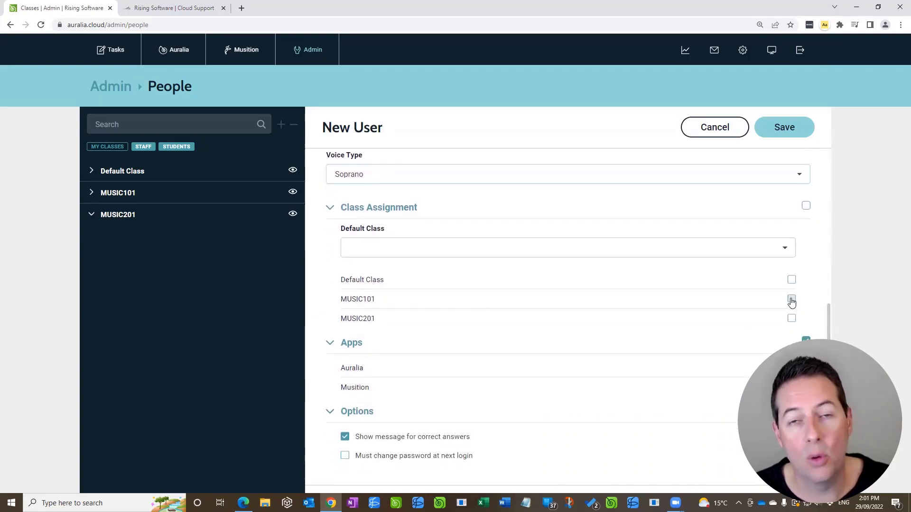
# Assign SALLY to MUSIC101 as her default class and force a password change at next login.
pyautogui.click(791, 299)
pyautogui.click(784, 248)
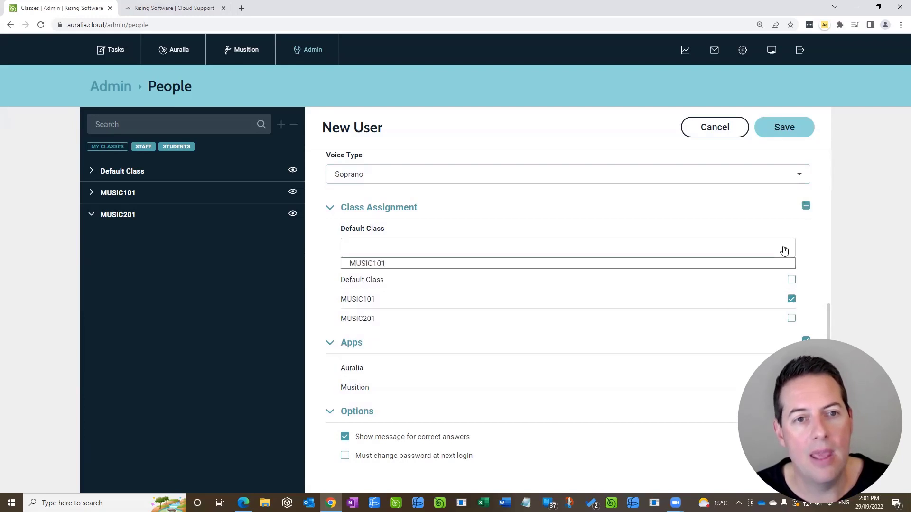
pyautogui.click(368, 264)
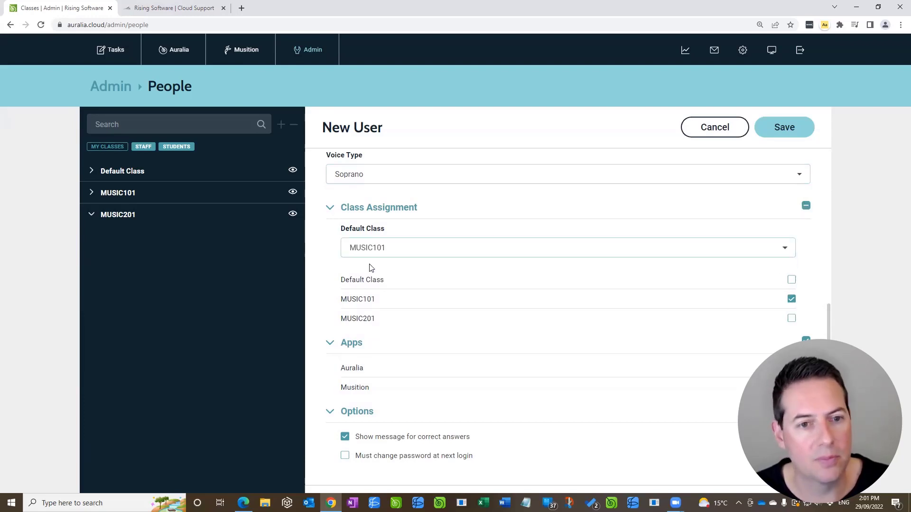
pyautogui.scroll(-2, 566, 346)
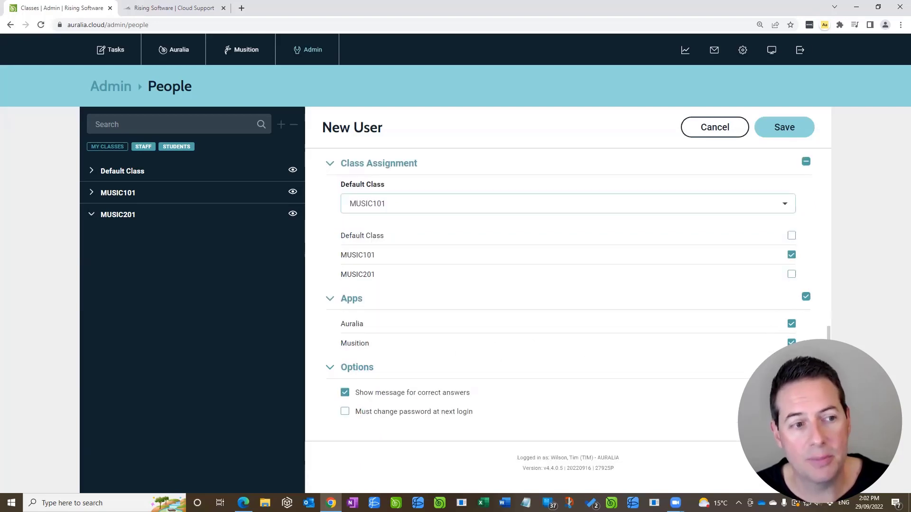
pyautogui.click(345, 411)
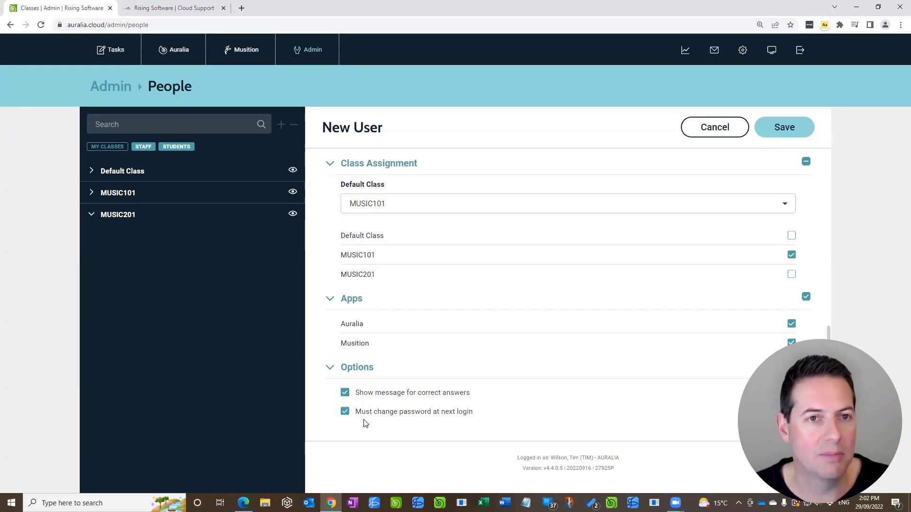
# Save SALLY's new student account.
pyautogui.click(791, 133)
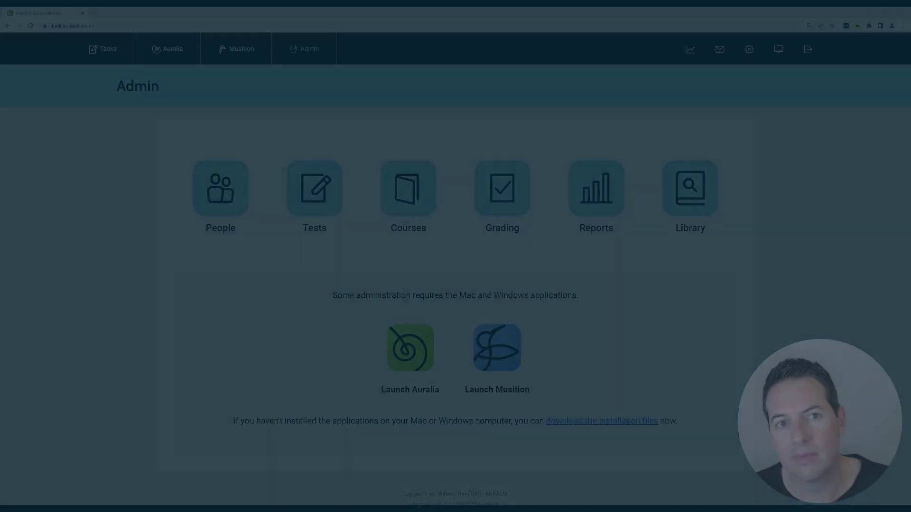